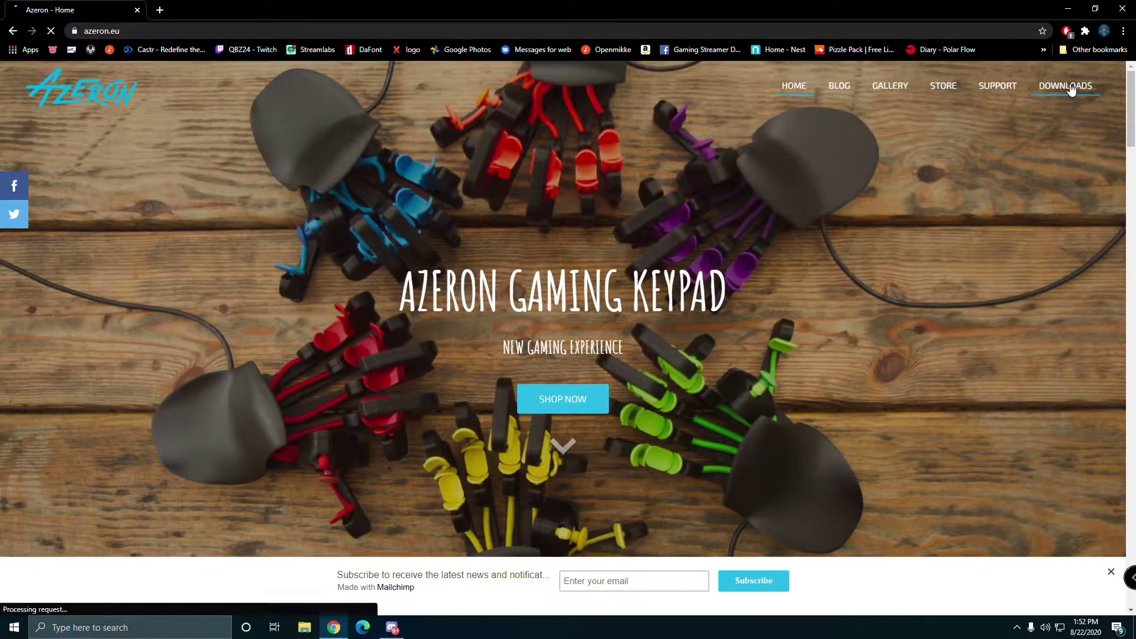
# - Open the Azeron downloads page and highlight the software version 0.20.1 PRE-ALPHA
pyautogui.click(1035, 99)
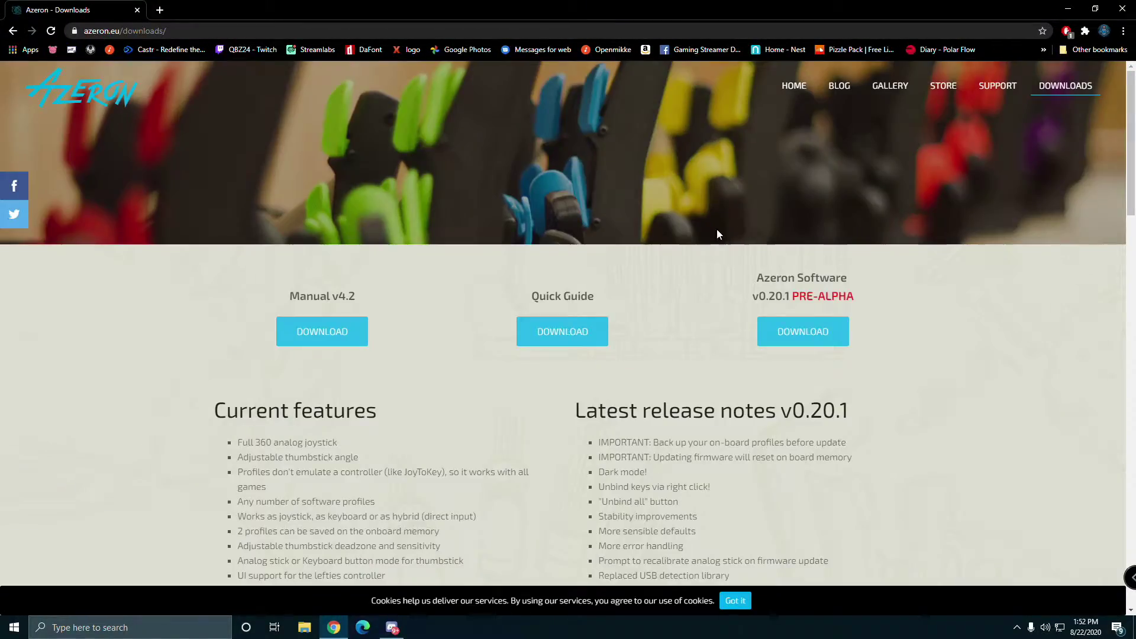
pyautogui.scroll(-1, 651, 267)
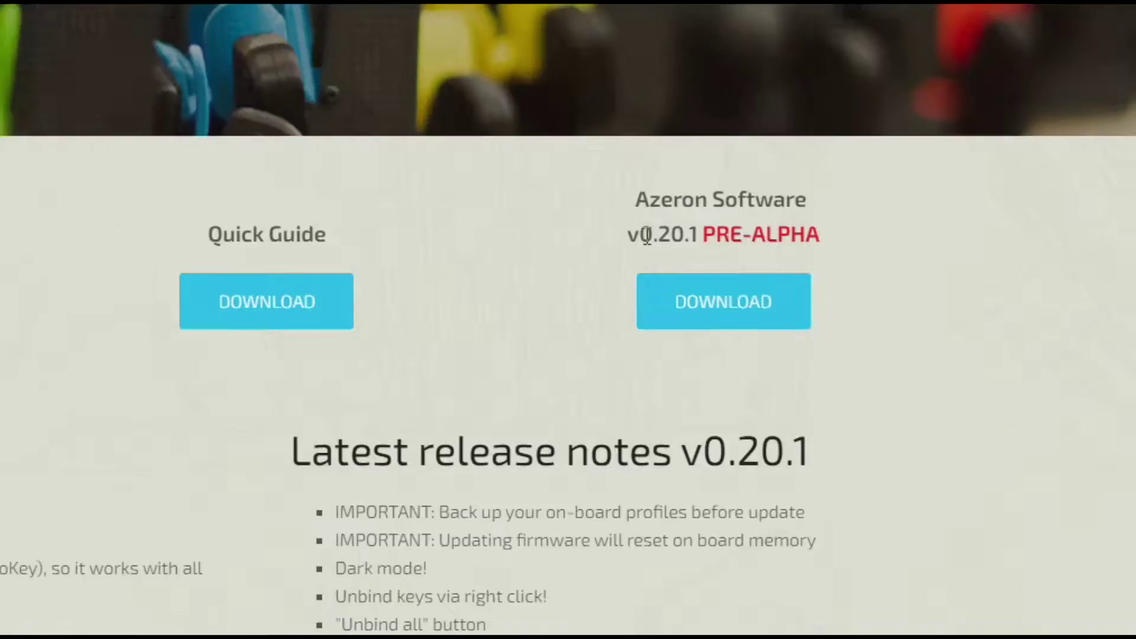
pyautogui.moveTo(343, 228); pyautogui.dragTo(796, 225)
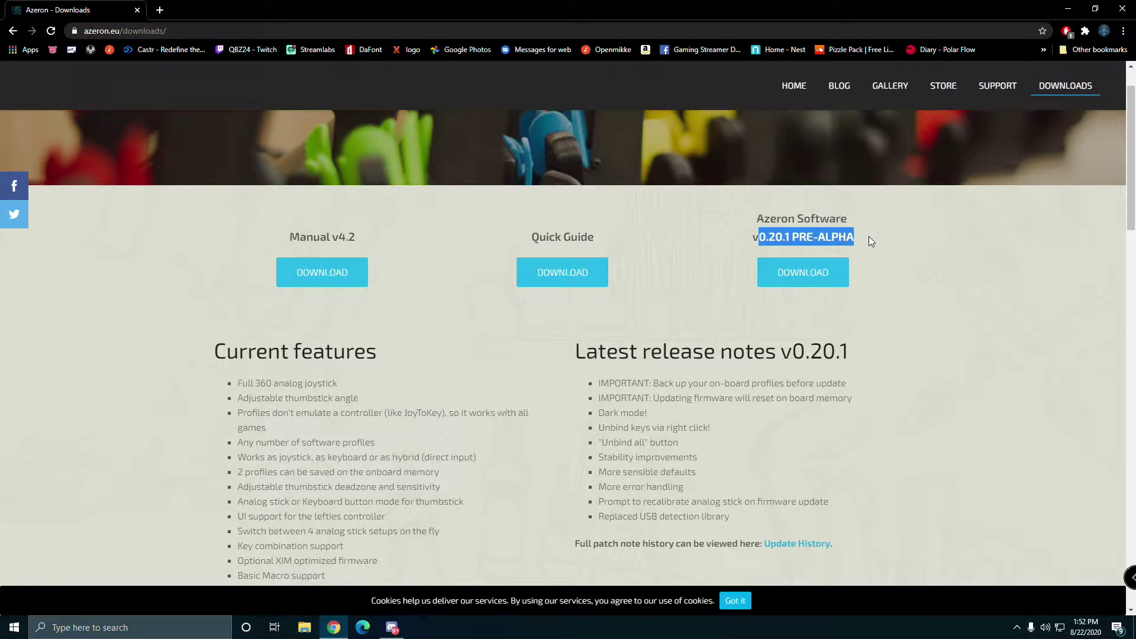
pyautogui.click(869, 236)
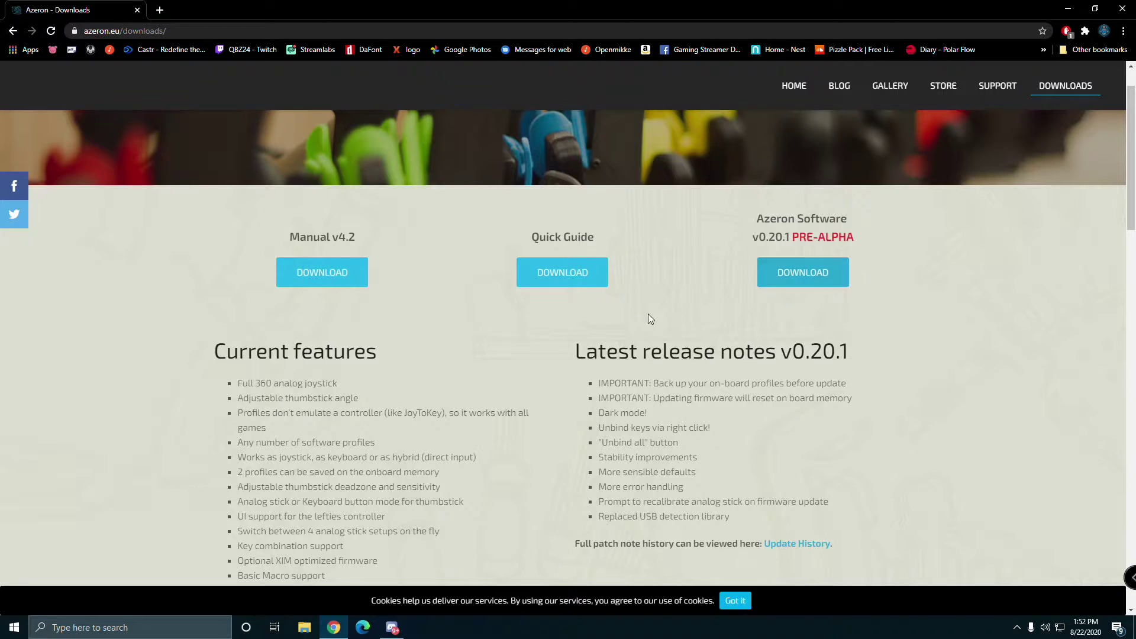
# - Highlight the Full 360 analog joystick and onboard memory/deadzone feature lines
pyautogui.scroll(-2, 681, 361)
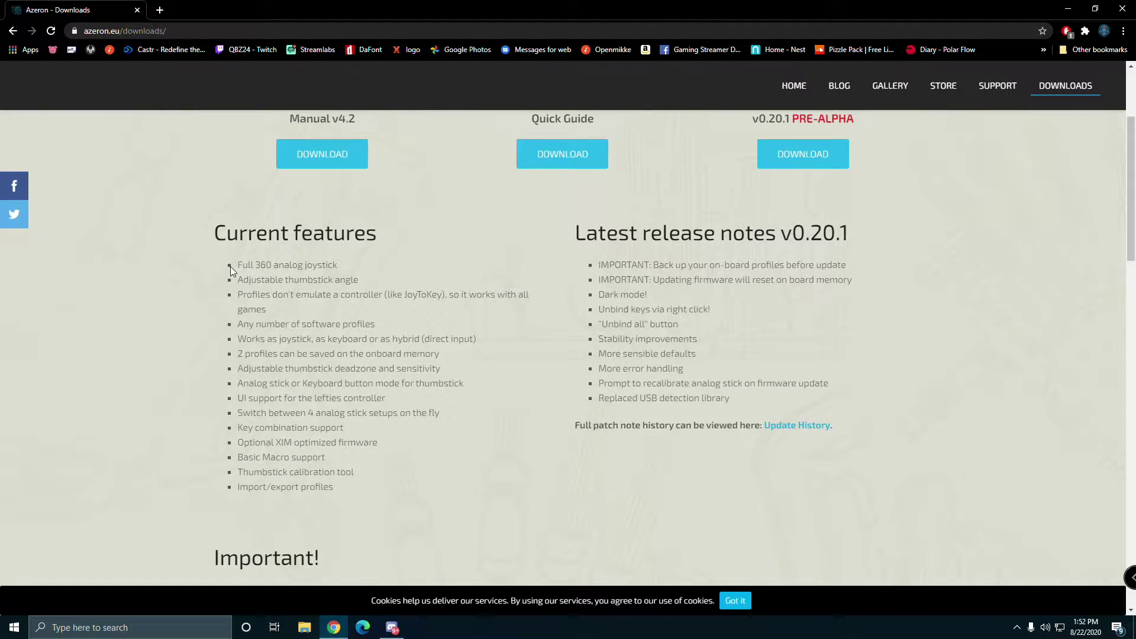
pyautogui.moveTo(231, 265); pyautogui.dragTo(349, 267)
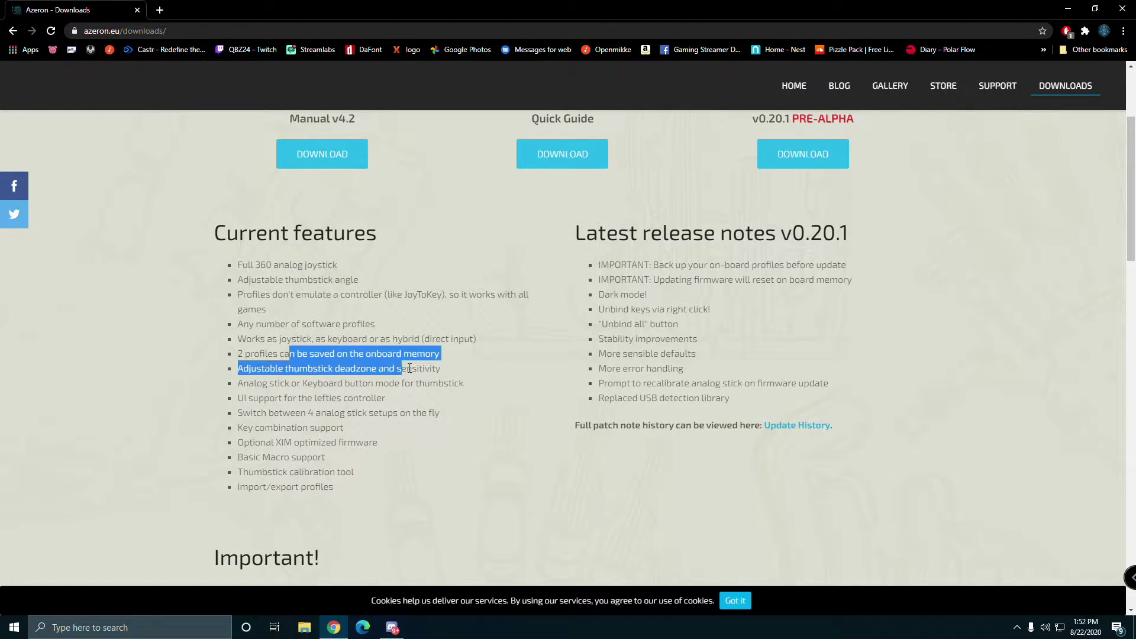
pyautogui.moveTo(269, 413); pyautogui.dragTo(344, 443)
pyautogui.click(335, 461)
# - Read through the release notes and archive, then minimize Chrome to the desktop
pyautogui.scroll(-7, 355, 453)
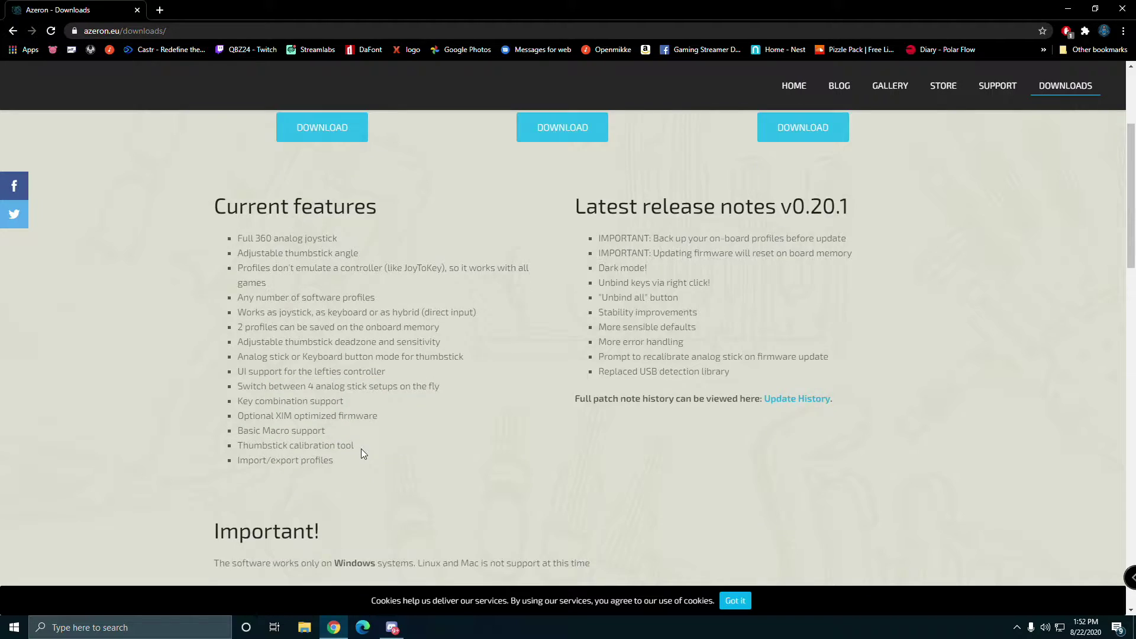
pyautogui.scroll(-5, 460, 346)
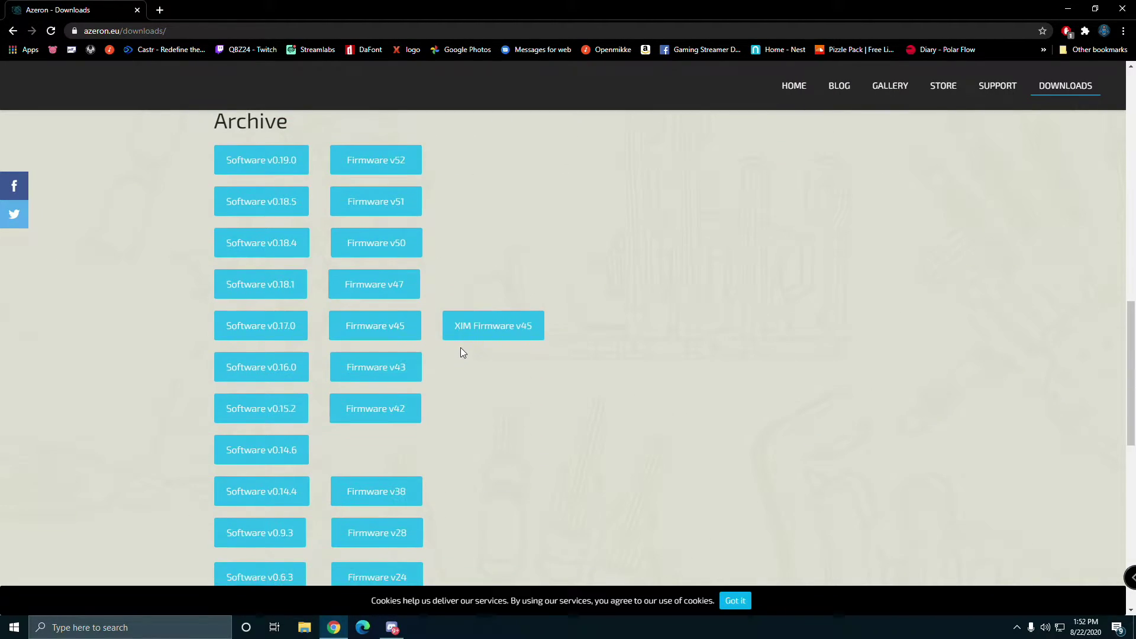
pyautogui.scroll(3, 462, 347)
pyautogui.scroll(-8, 463, 352)
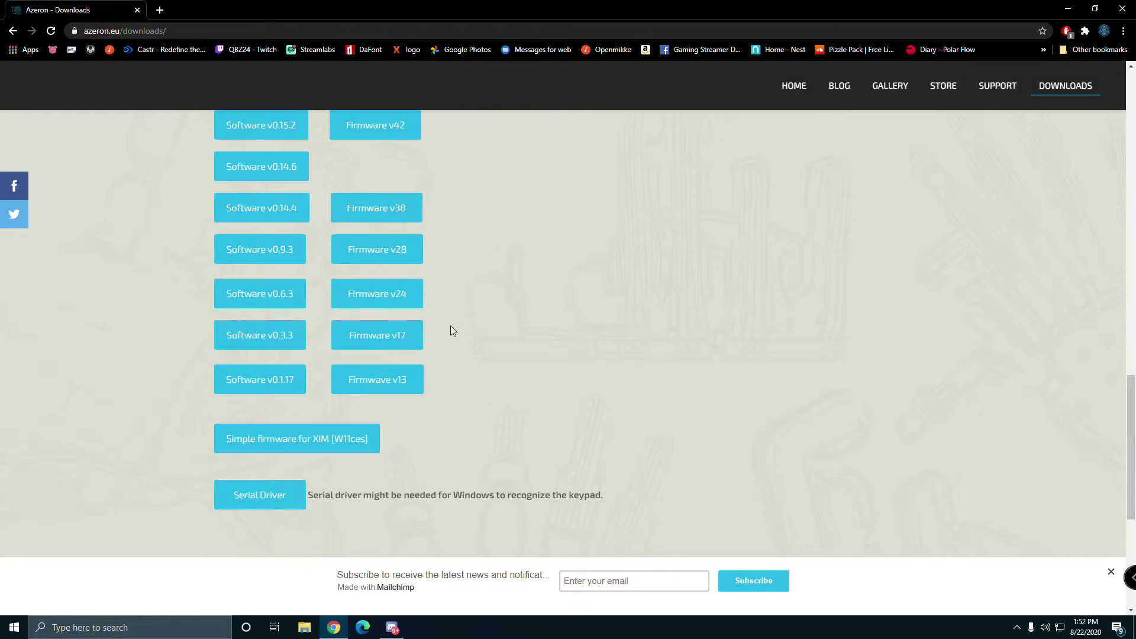
pyautogui.scroll(-1, 449, 328)
pyautogui.scroll(15, 468, 322)
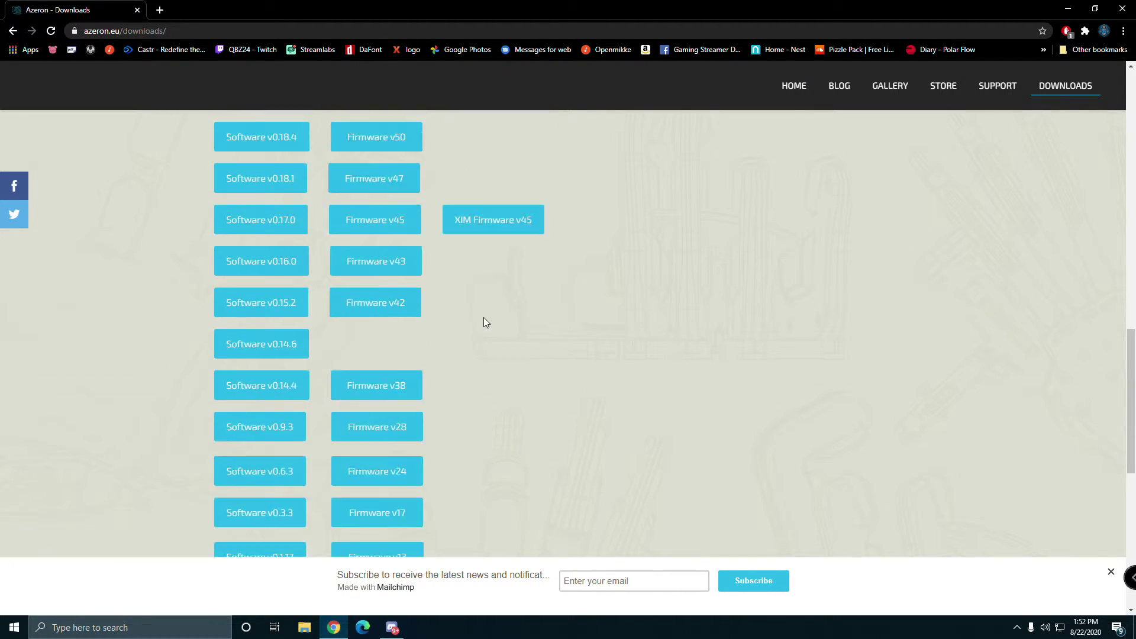
pyautogui.scroll(3, 672, 253)
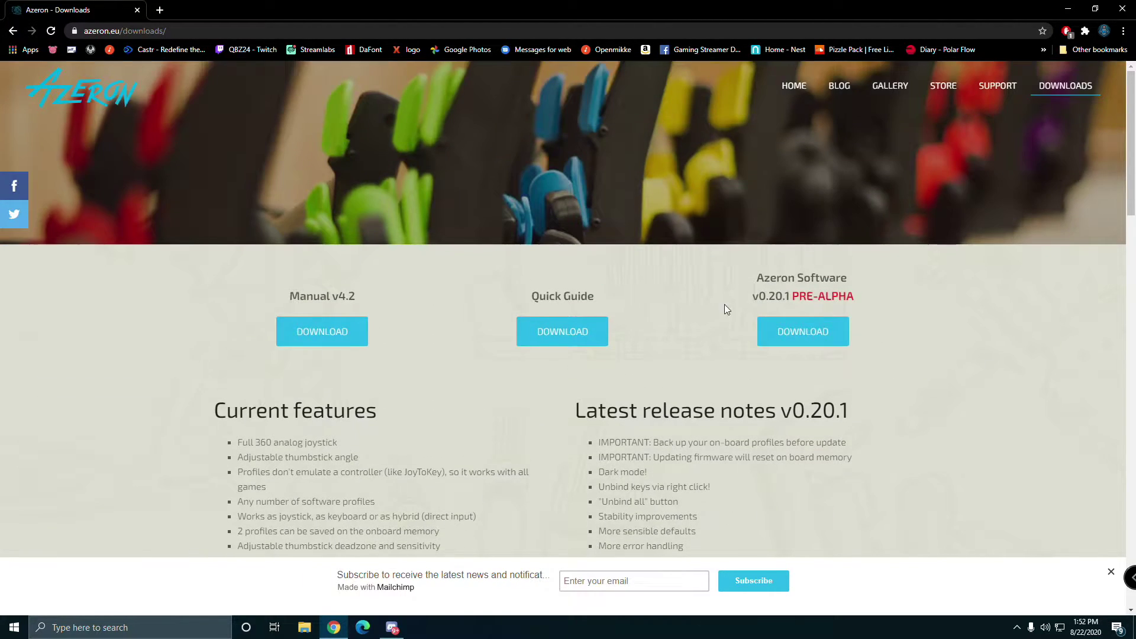
pyautogui.moveTo(737, 291); pyautogui.dragTo(663, 312)
pyautogui.scroll(-8, 542, 353)
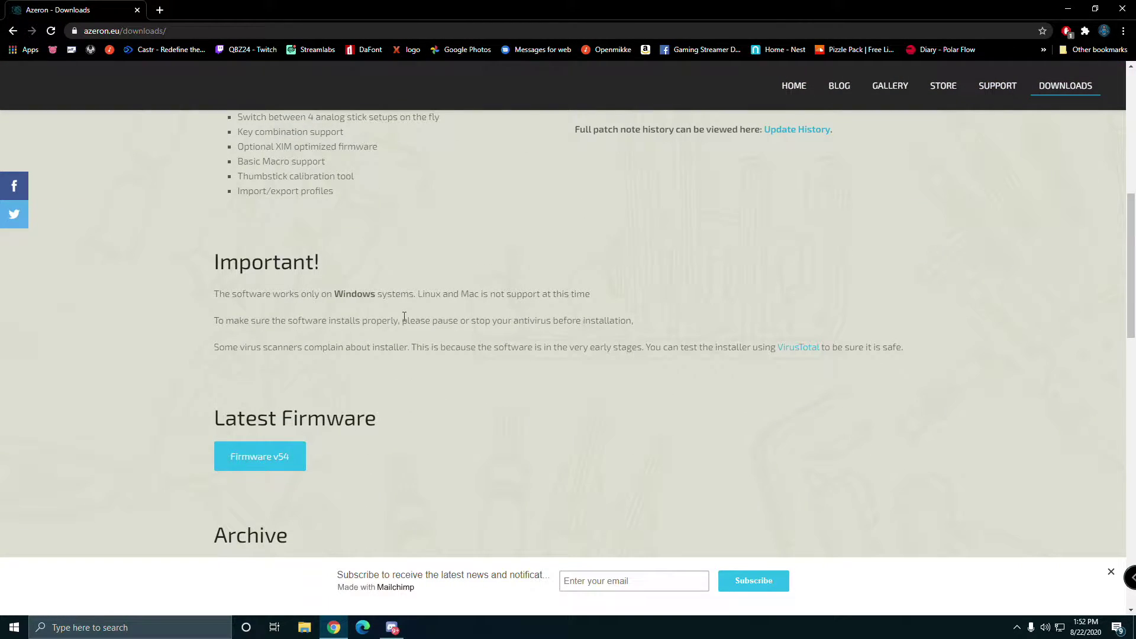
pyautogui.scroll(2, 504, 332)
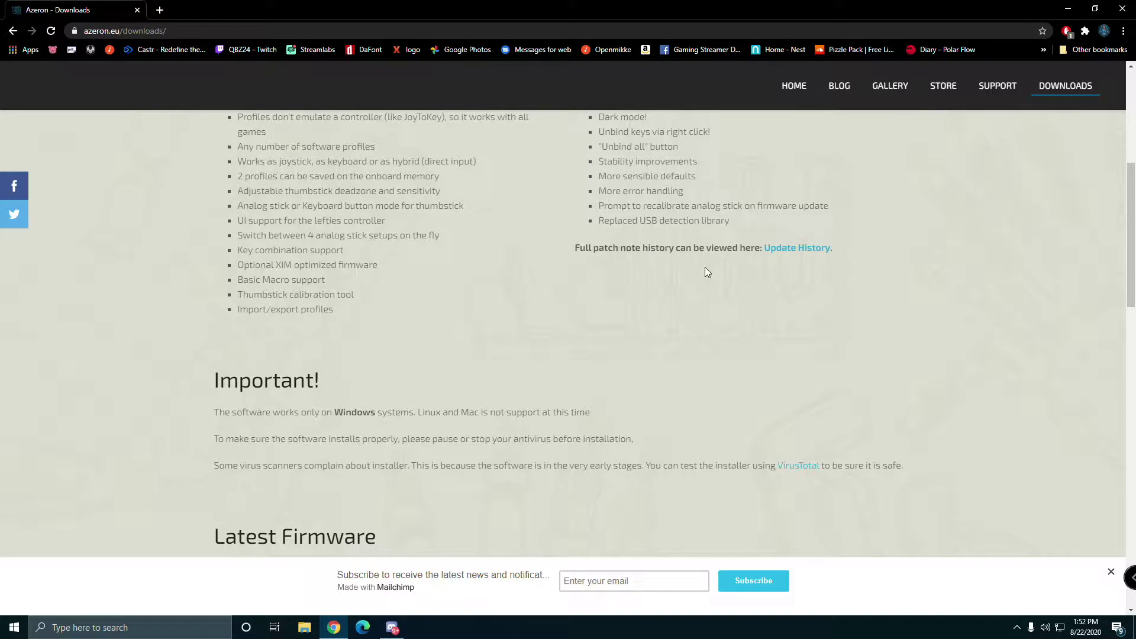
pyautogui.scroll(1, 637, 223)
pyautogui.moveTo(637, 278); pyautogui.dragTo(680, 262)
pyautogui.scroll(1, 680, 261)
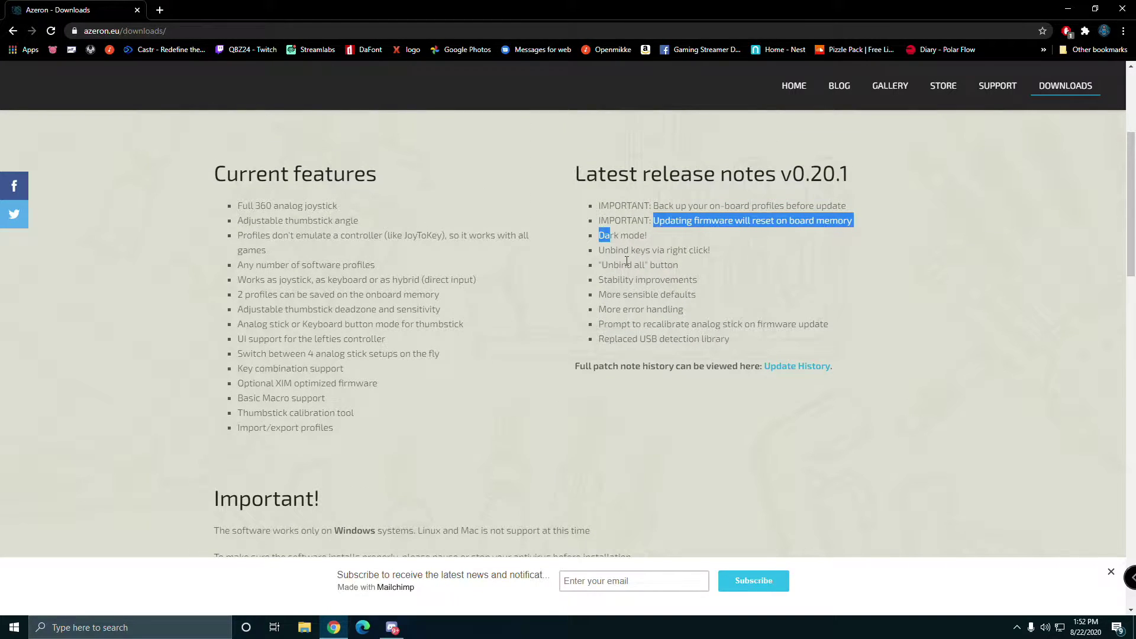
pyautogui.scroll(-3, 595, 339)
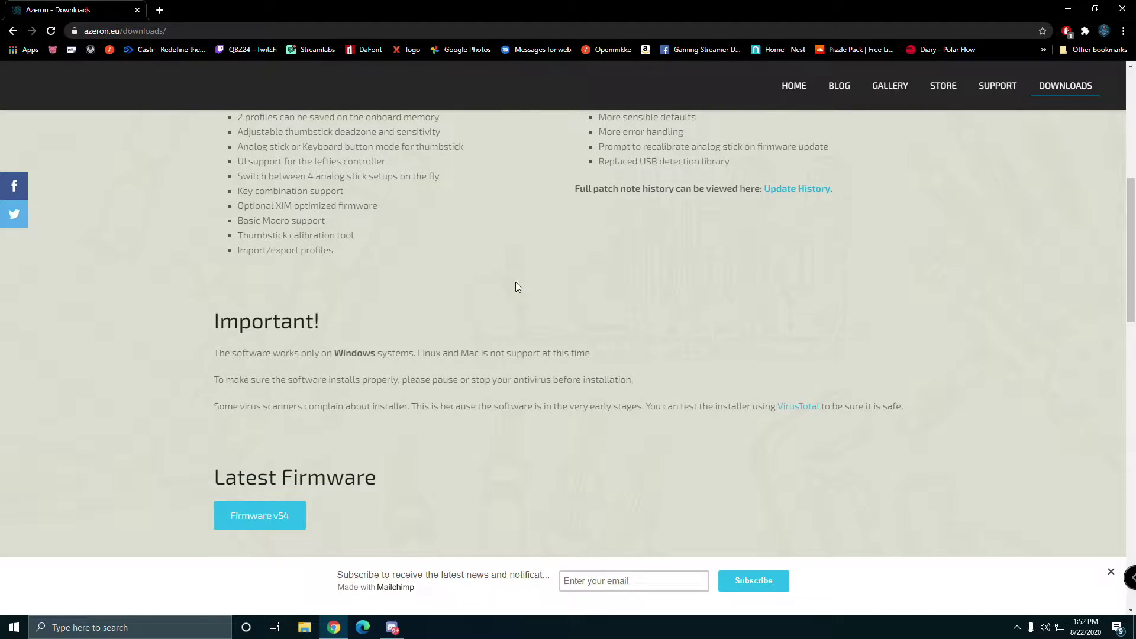
pyautogui.scroll(6, 453, 175)
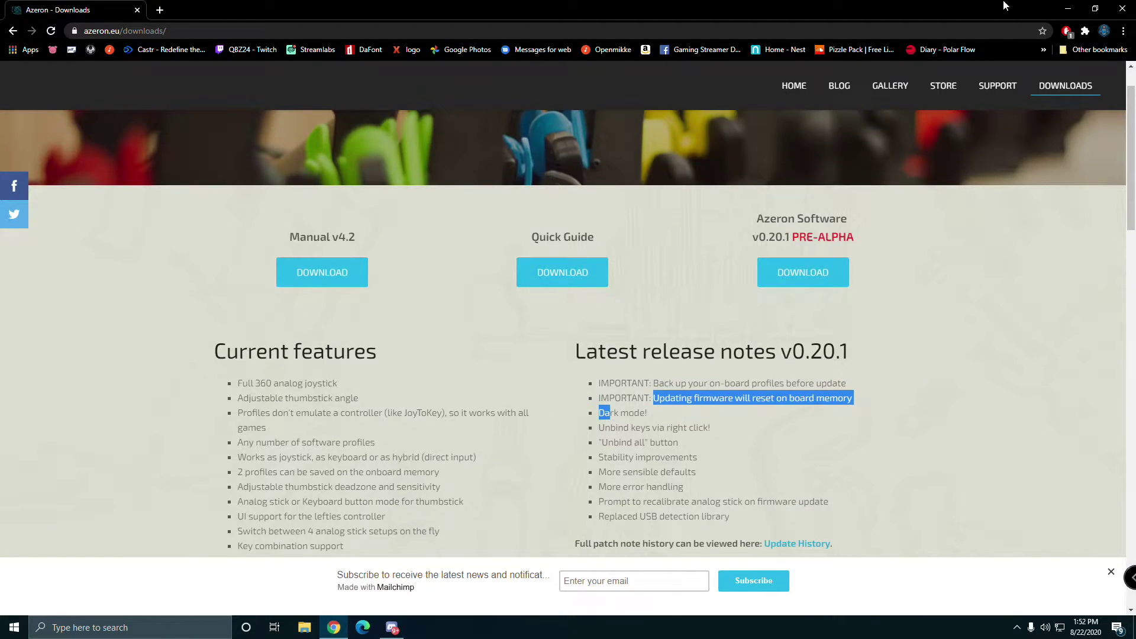
pyautogui.click(1069, 8)
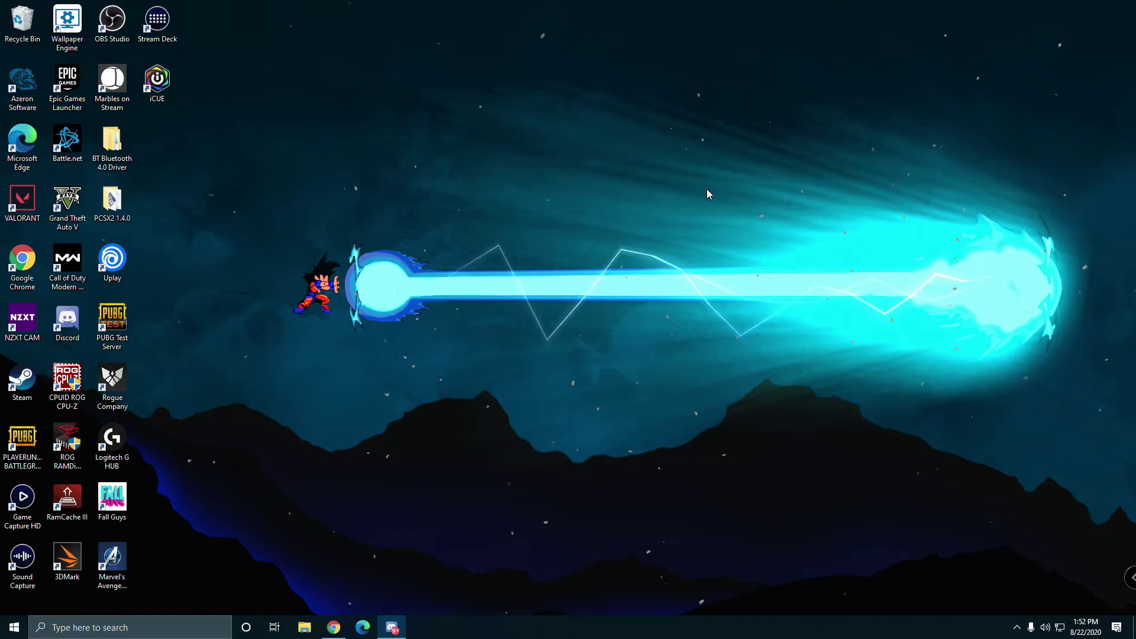
# - Find the azeron-setup-v0_20_1 installer in Downloads, then close File Explorer
pyautogui.click(305, 628)
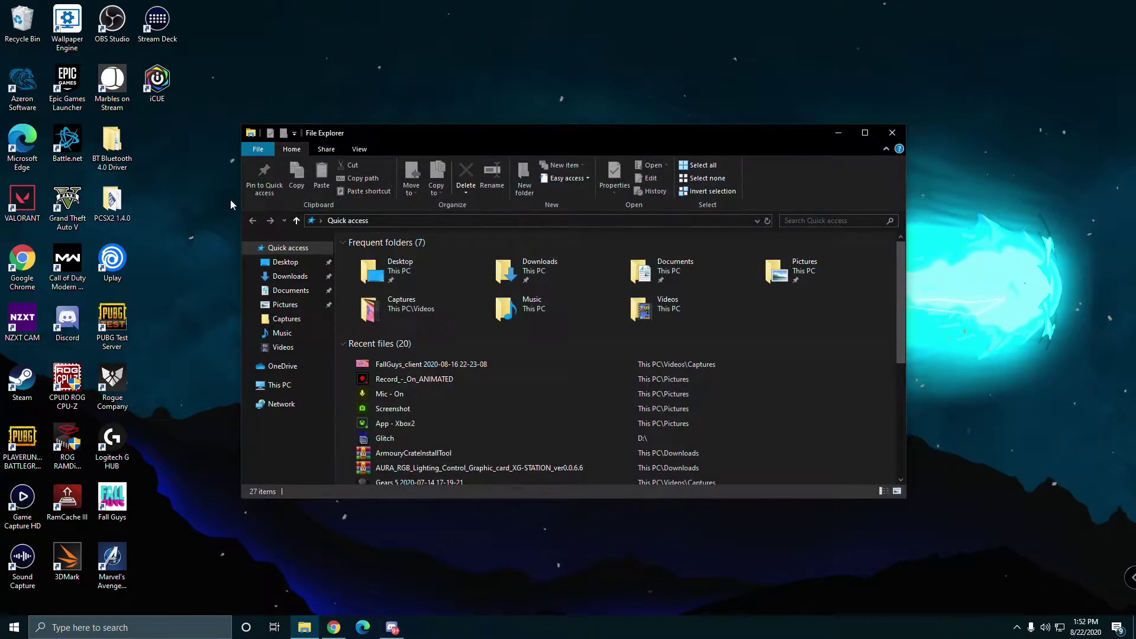
pyautogui.click(290, 276)
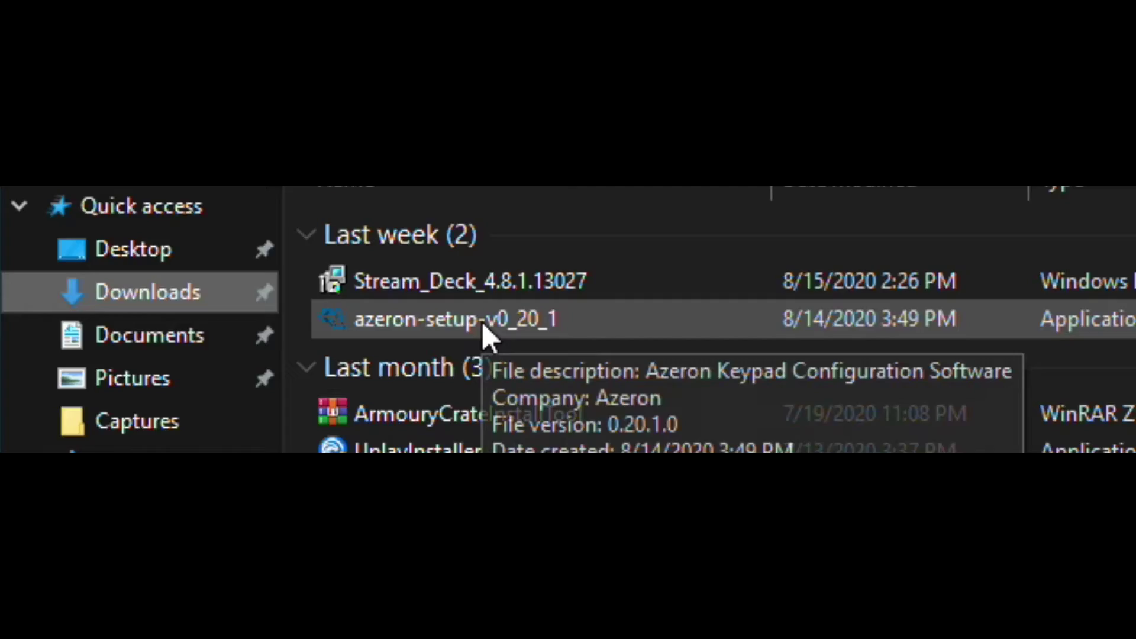
pyautogui.click(483, 325)
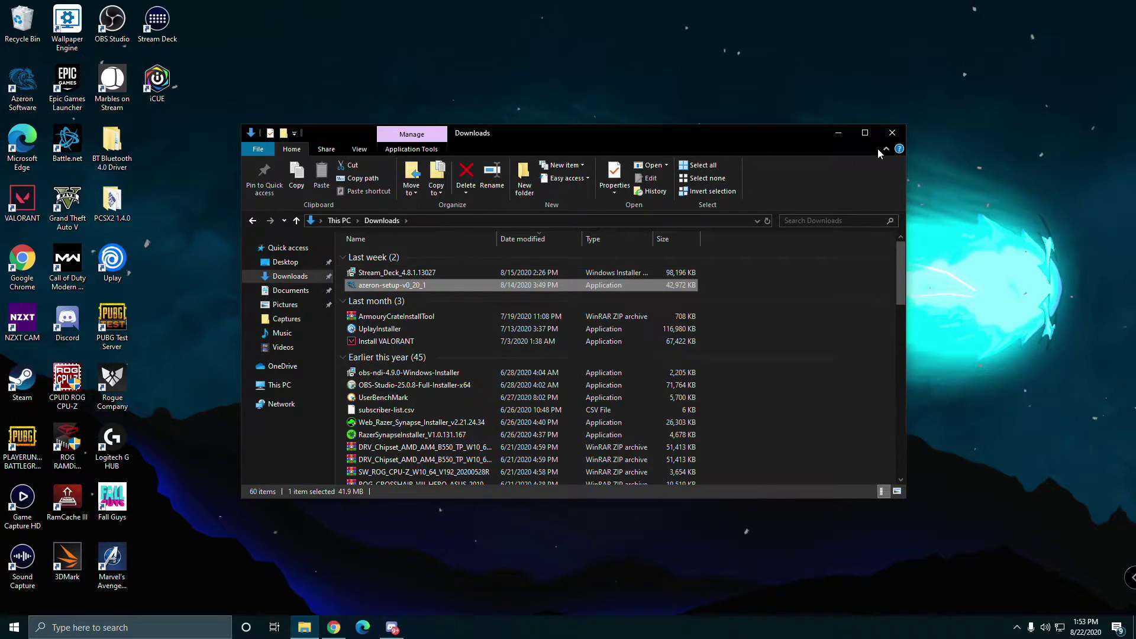
pyautogui.click(894, 132)
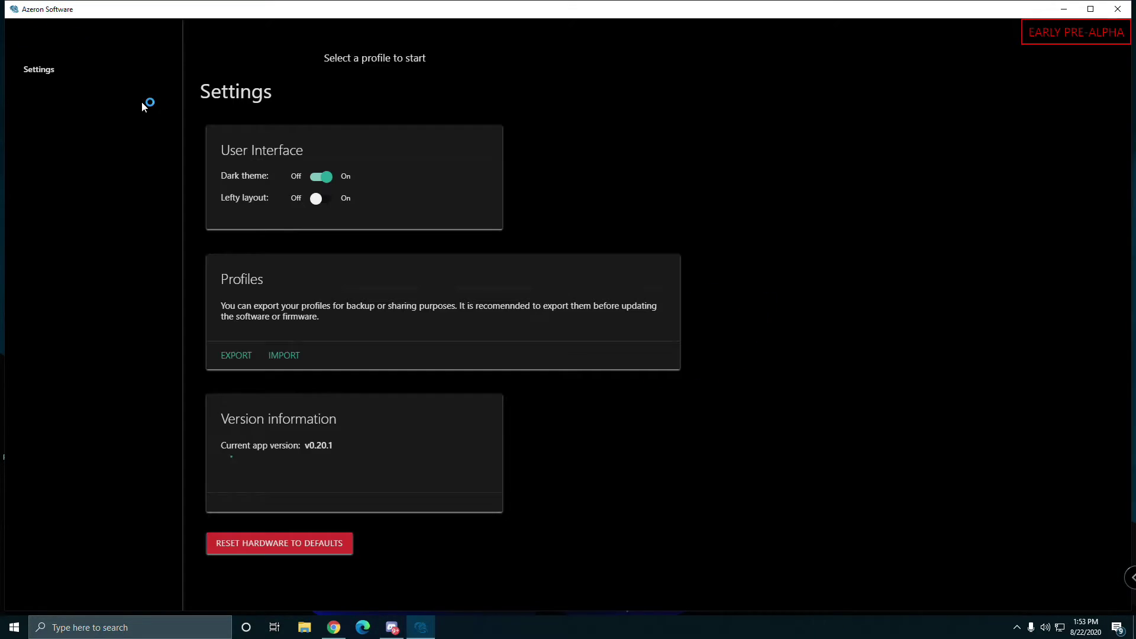
pyautogui.click(319, 177)
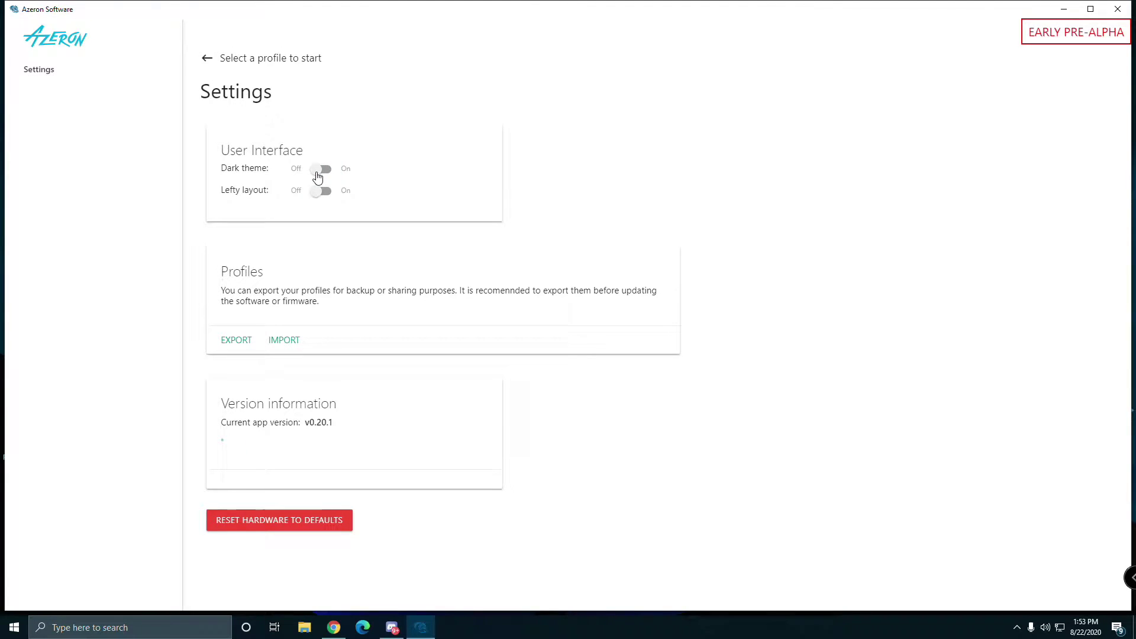
pyautogui.click(319, 177)
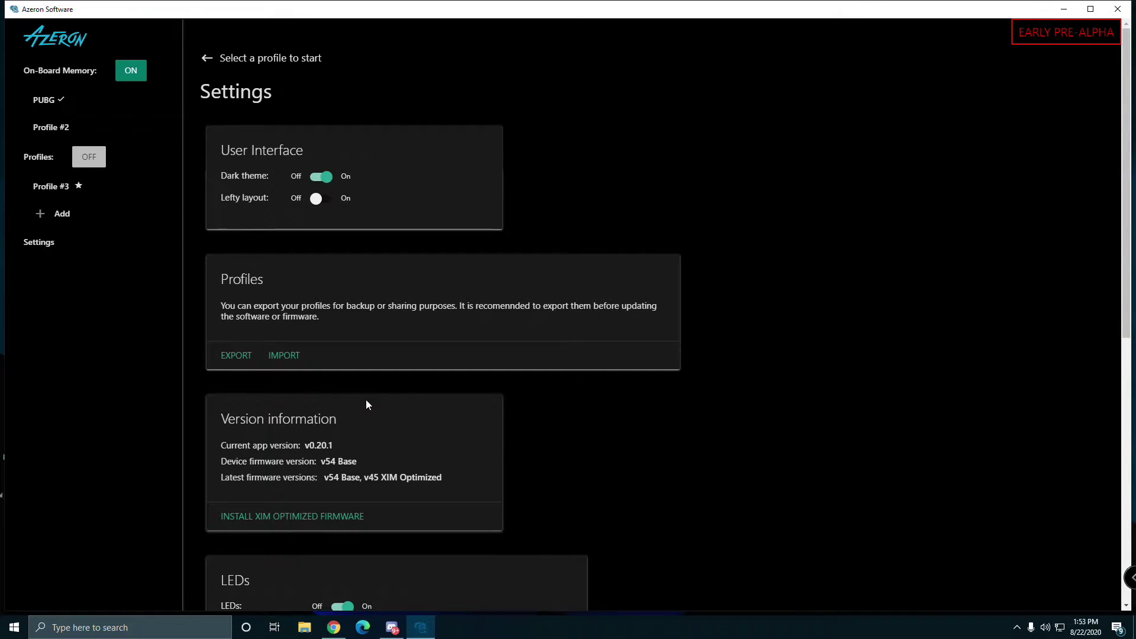
pyautogui.scroll(-1, 367, 405)
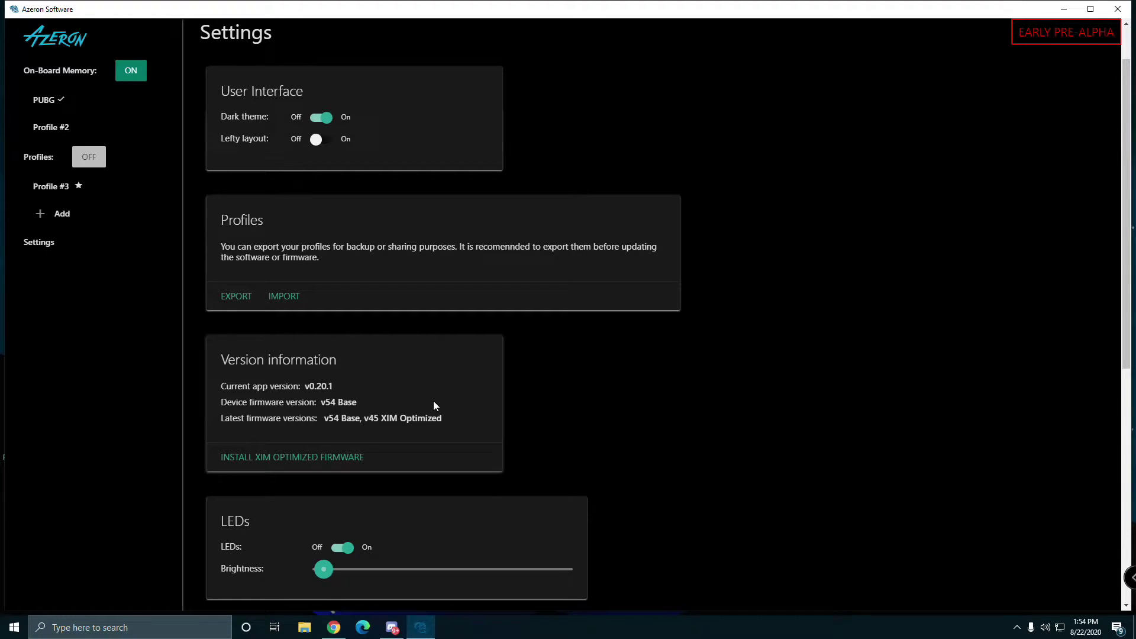
pyautogui.scroll(-2, 434, 402)
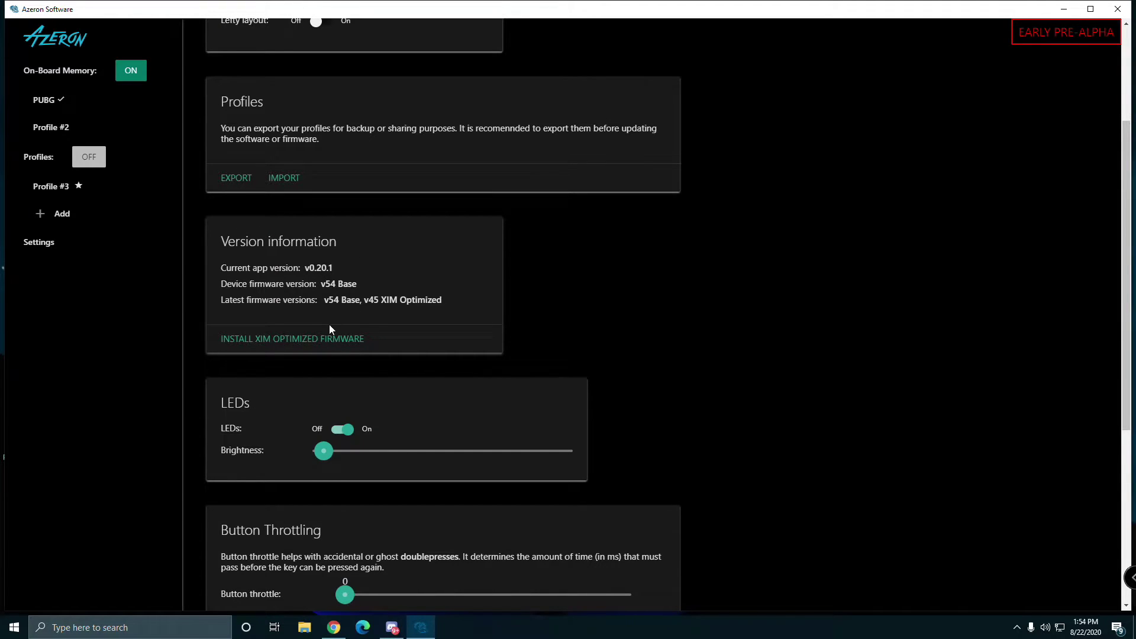
pyautogui.scroll(-2, 459, 380)
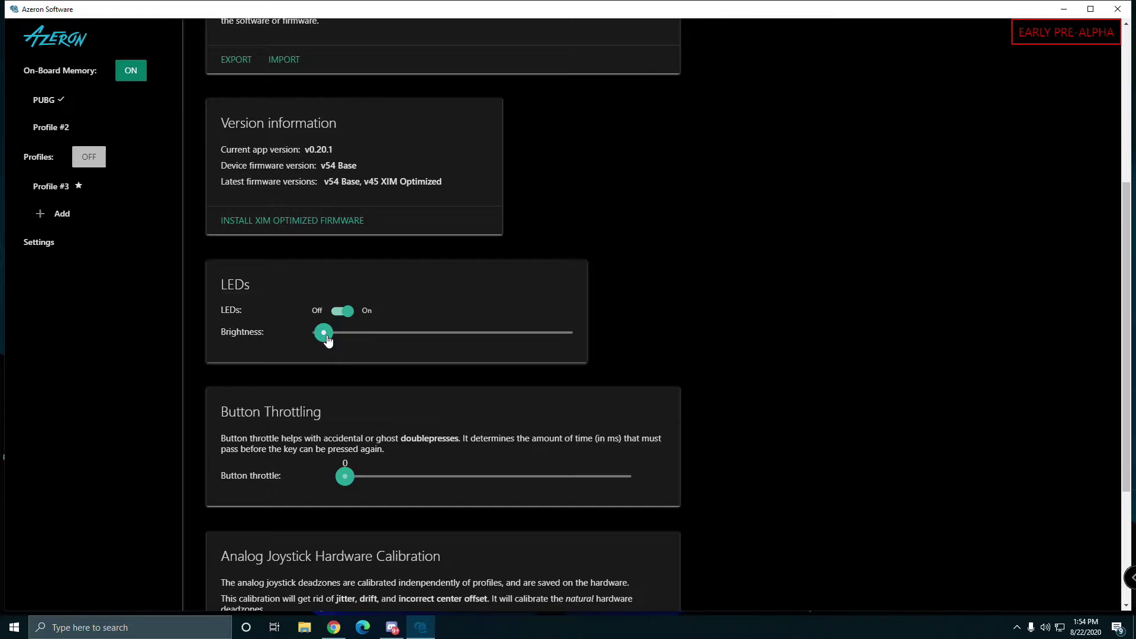
pyautogui.moveTo(324, 333)
pyautogui.mouseDown()
pyautogui.moveTo(544, 348)
pyautogui.moveTo(325, 338)
pyautogui.mouseUp()
pyautogui.scroll(-1, 275, 422)
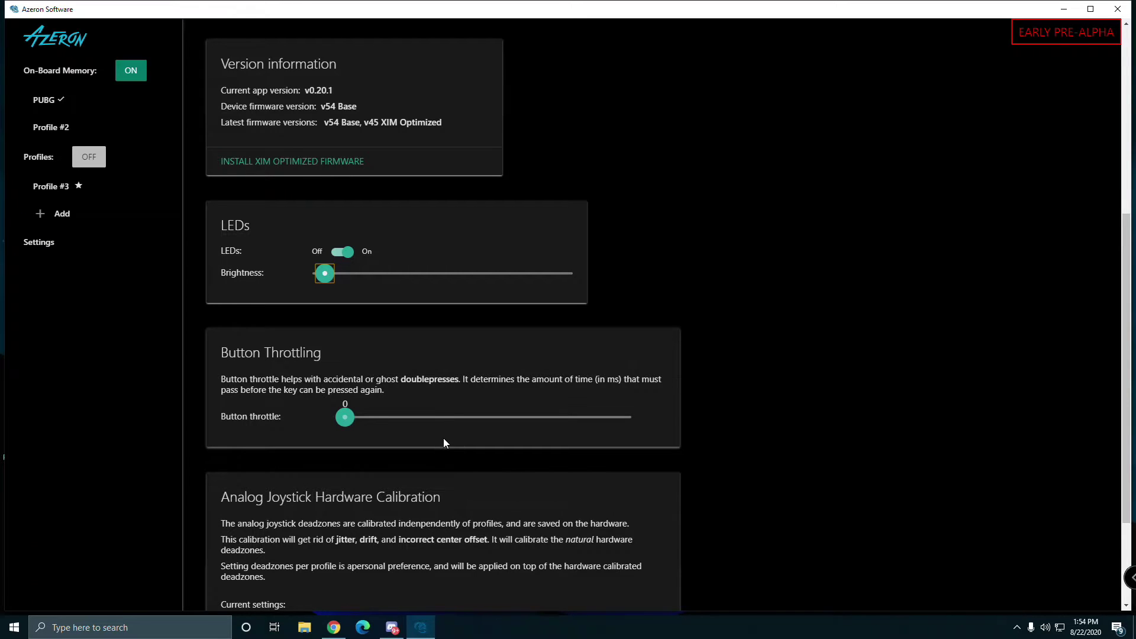
pyautogui.scroll(-3, 406, 451)
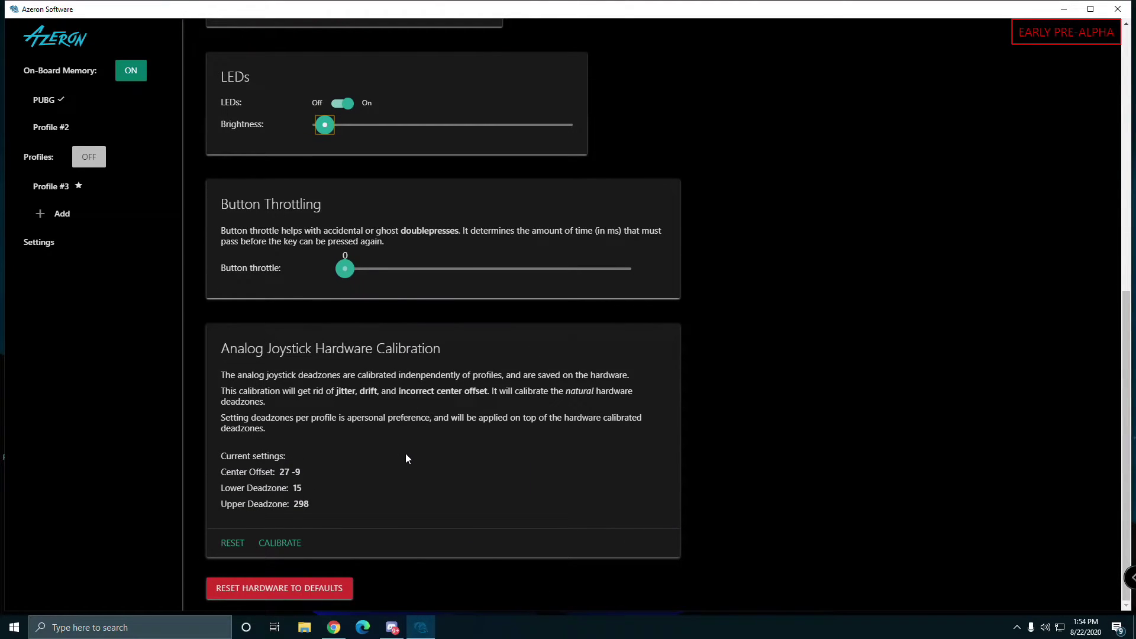
pyautogui.moveTo(222, 348); pyautogui.dragTo(445, 352)
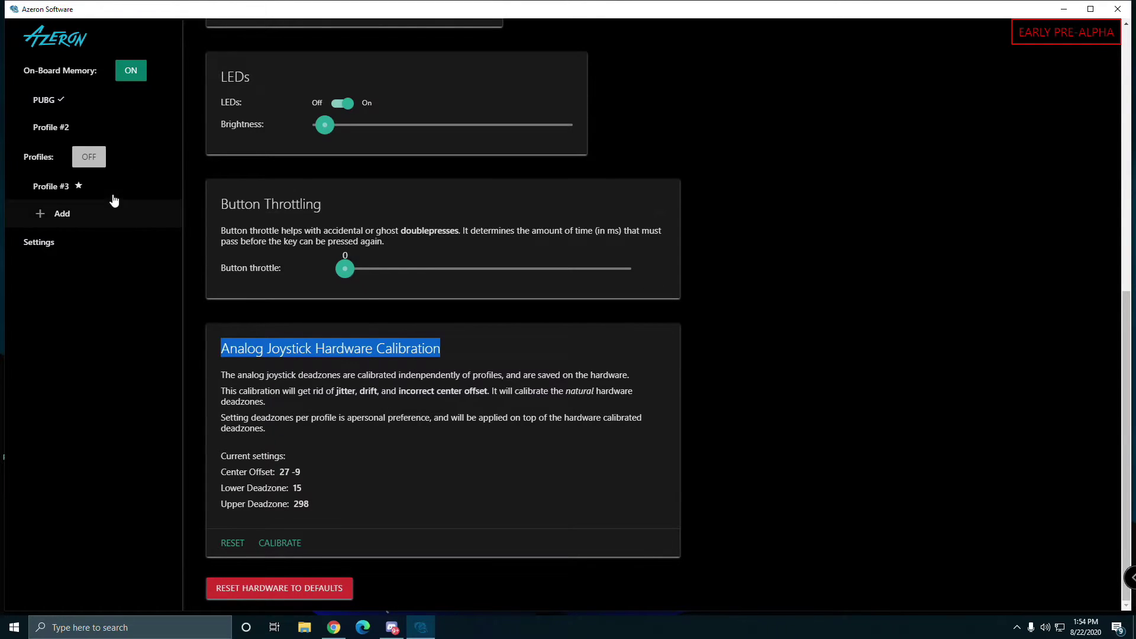
# - Open the PUBG profile's Edit analog stick dialog for joystick tile #24
pyautogui.click(44, 99)
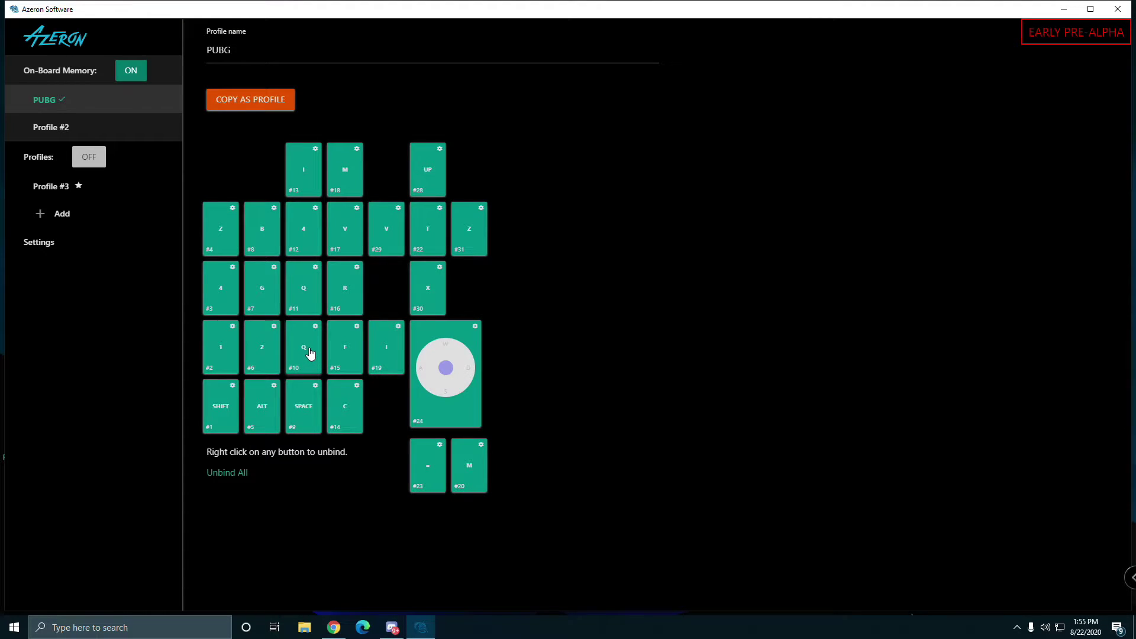
pyautogui.click(452, 371)
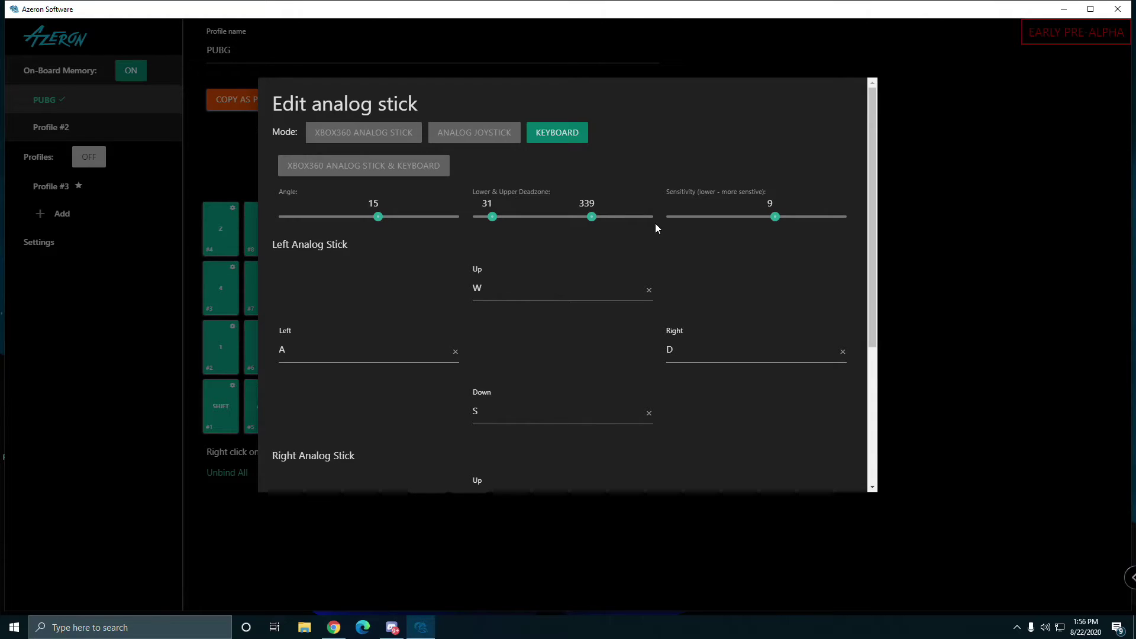
# - Review the Keyboard mode bindings: WASD and arrow-key mappings, angle 15
pyautogui.scroll(-4, 555, 391)
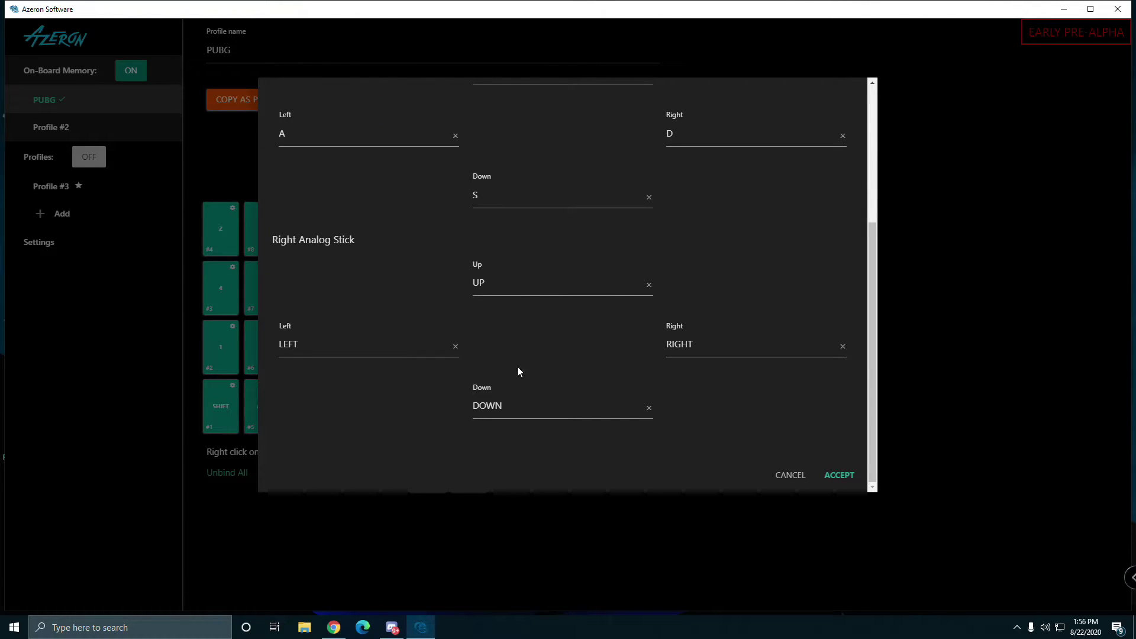
pyautogui.scroll(4, 608, 387)
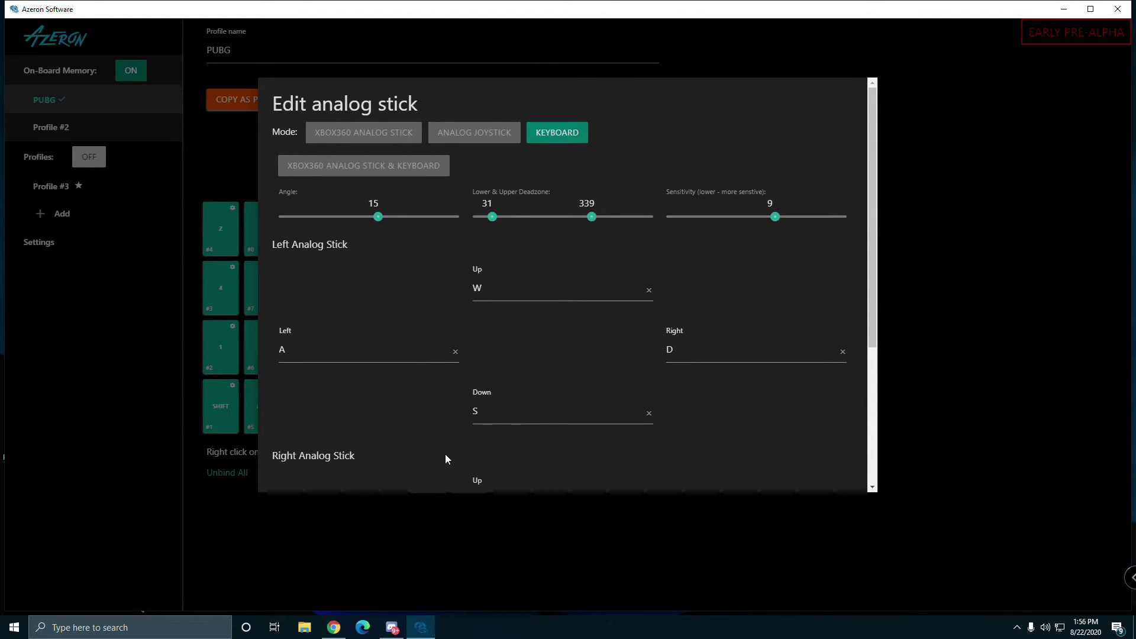
pyautogui.scroll(-3, 461, 446)
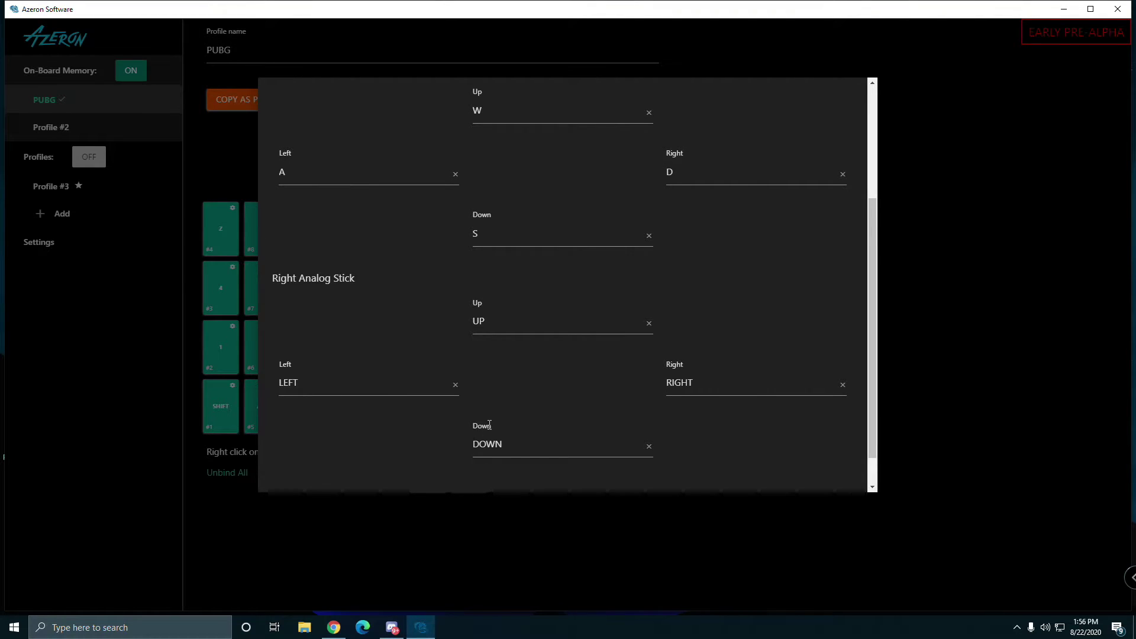
pyautogui.scroll(3, 489, 425)
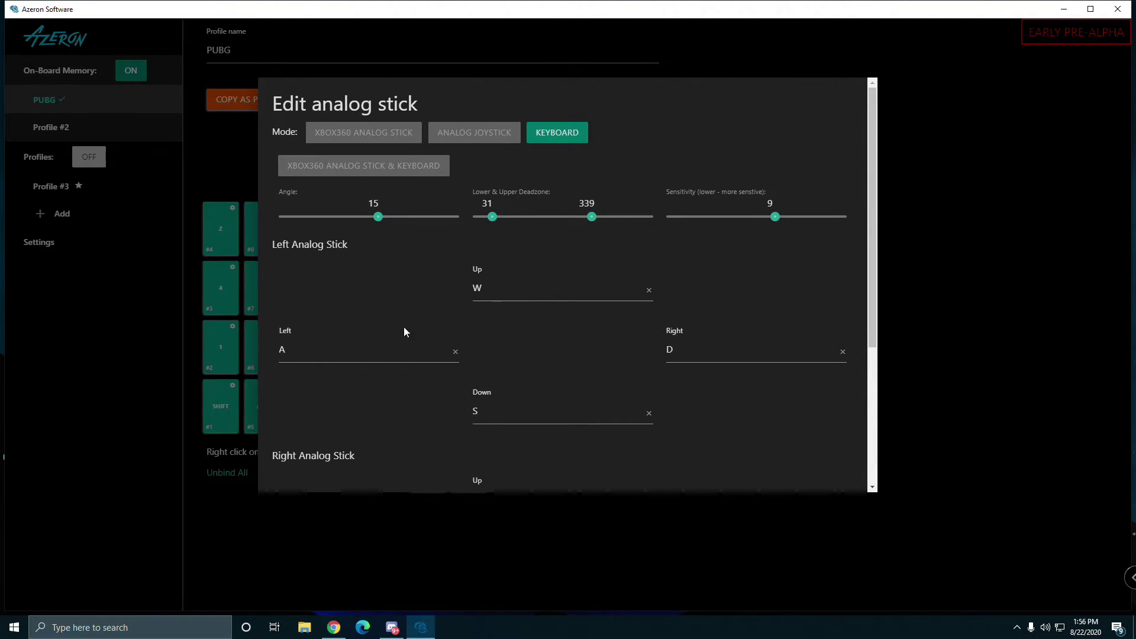
pyautogui.scroll(-4, 404, 327)
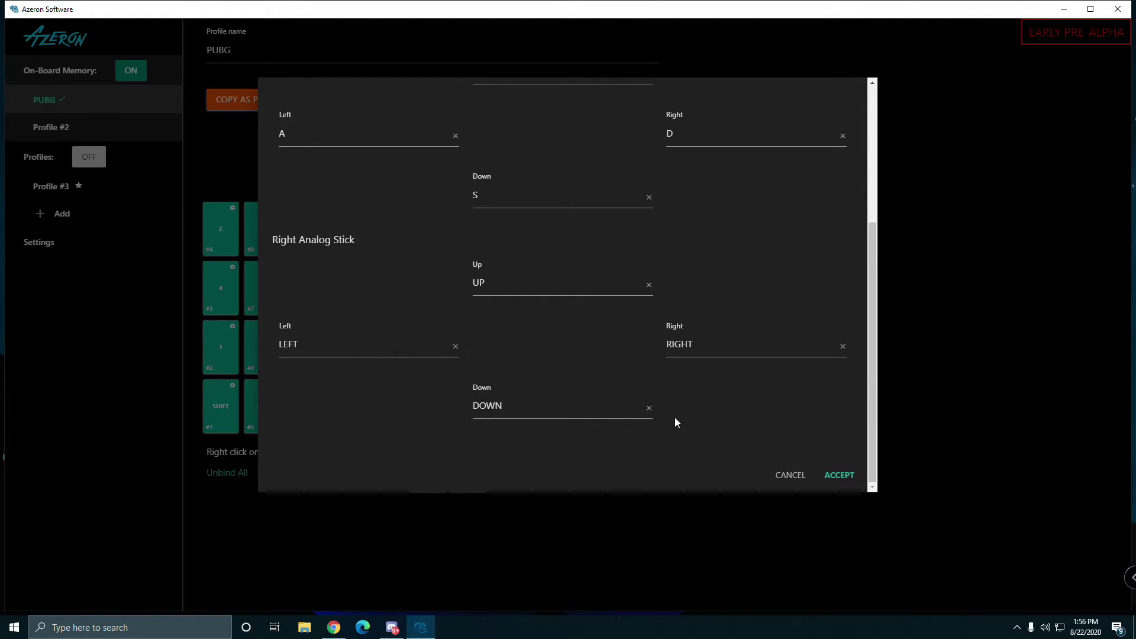
pyautogui.scroll(4, 695, 414)
pyautogui.scroll(-4, 694, 410)
pyautogui.click(792, 477)
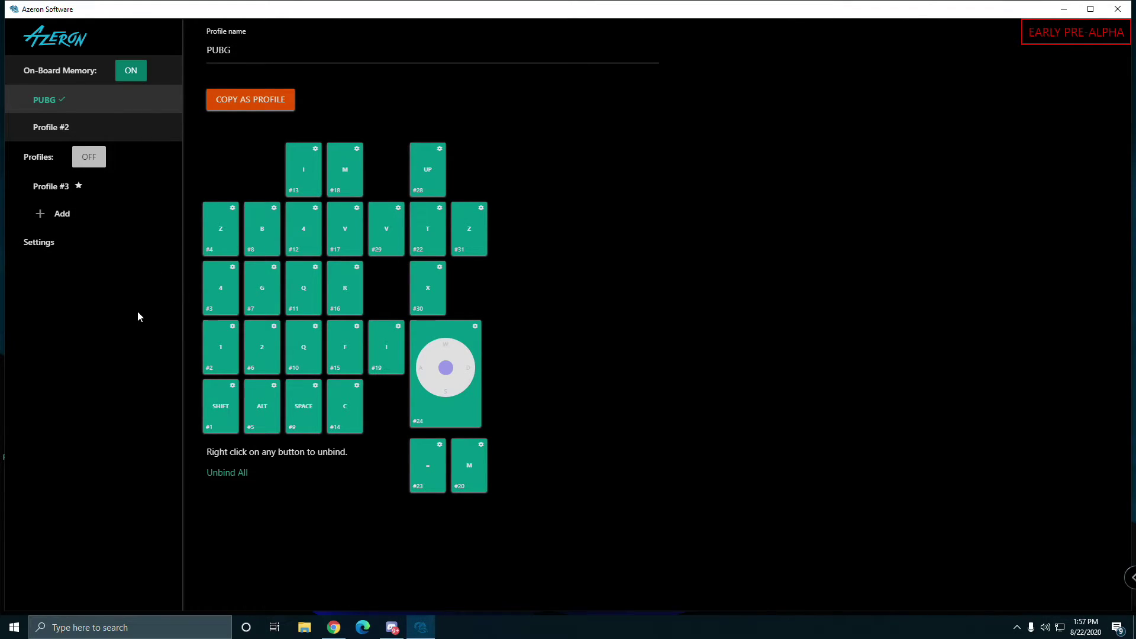
# - Go to the Settings page from the left sidebar
pyautogui.click(39, 242)
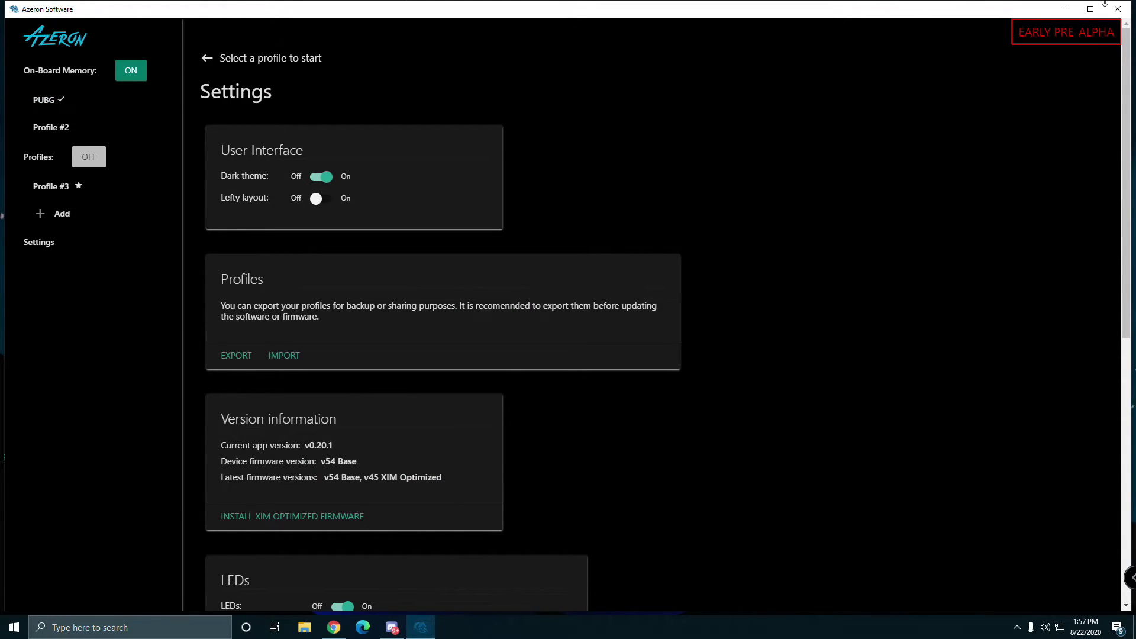